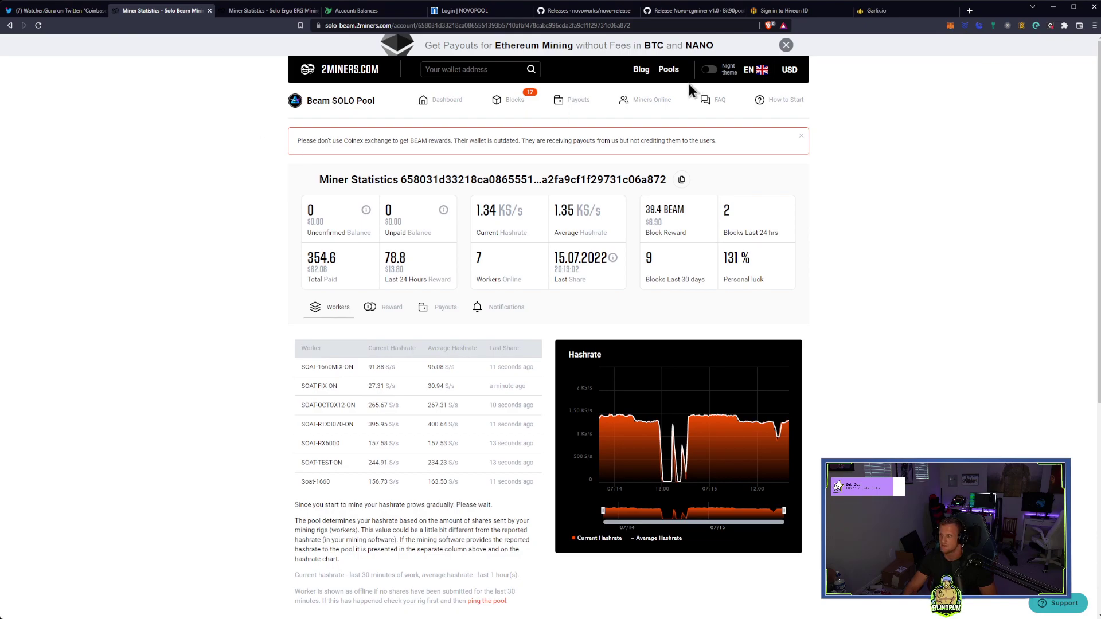
- Search Brave for 'top crypto exchanges' in a new tab
click(969, 11)
text(top)
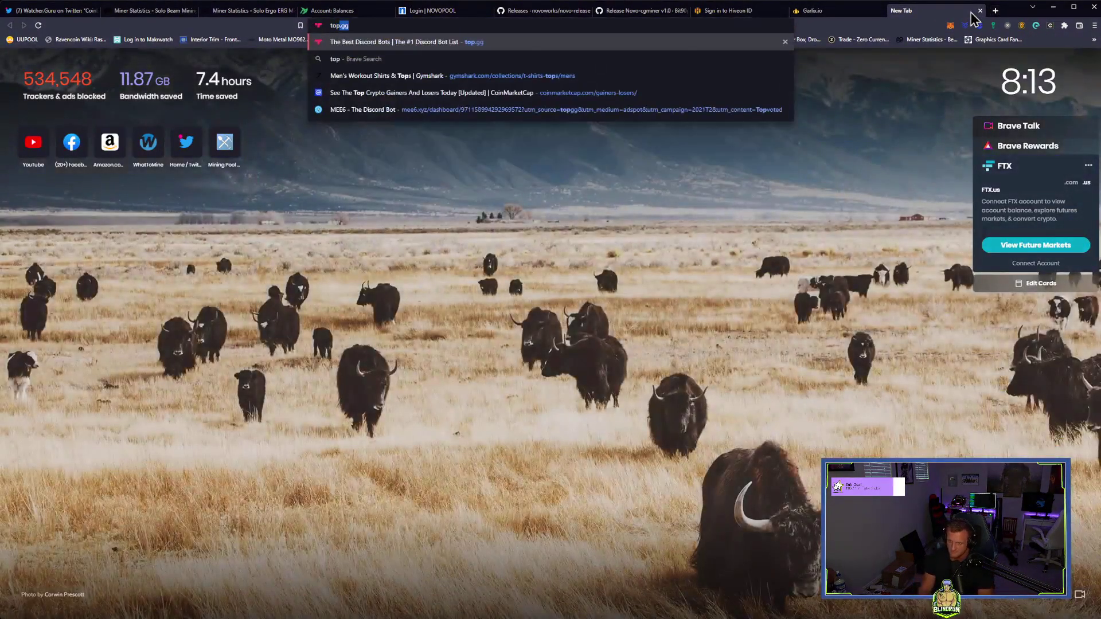
text( cy)
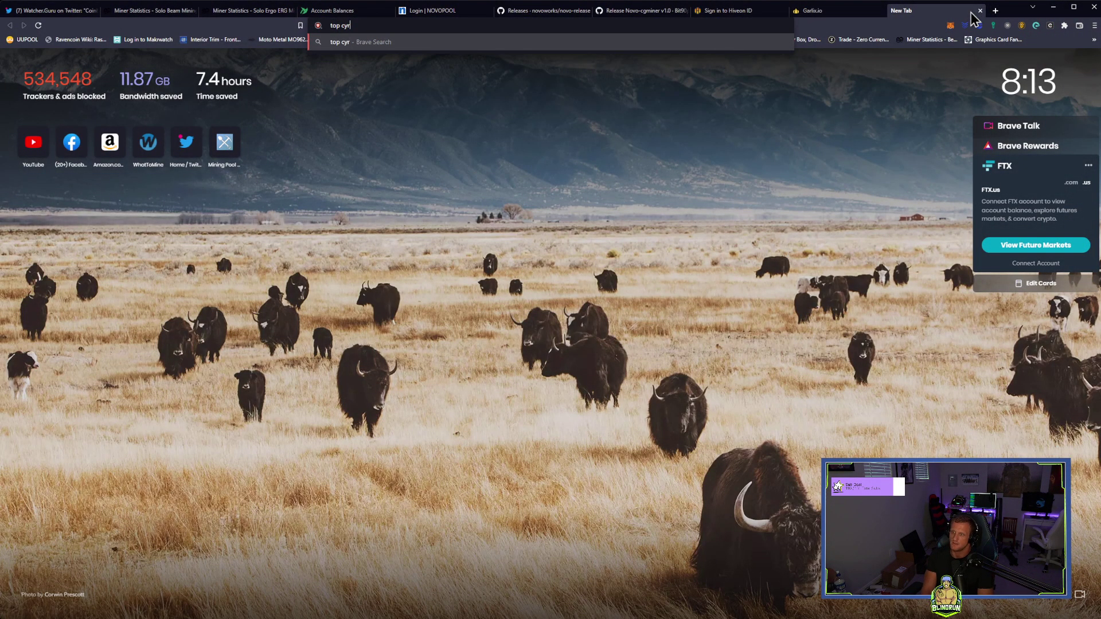
key(BackSpace)
text(rypto ex)
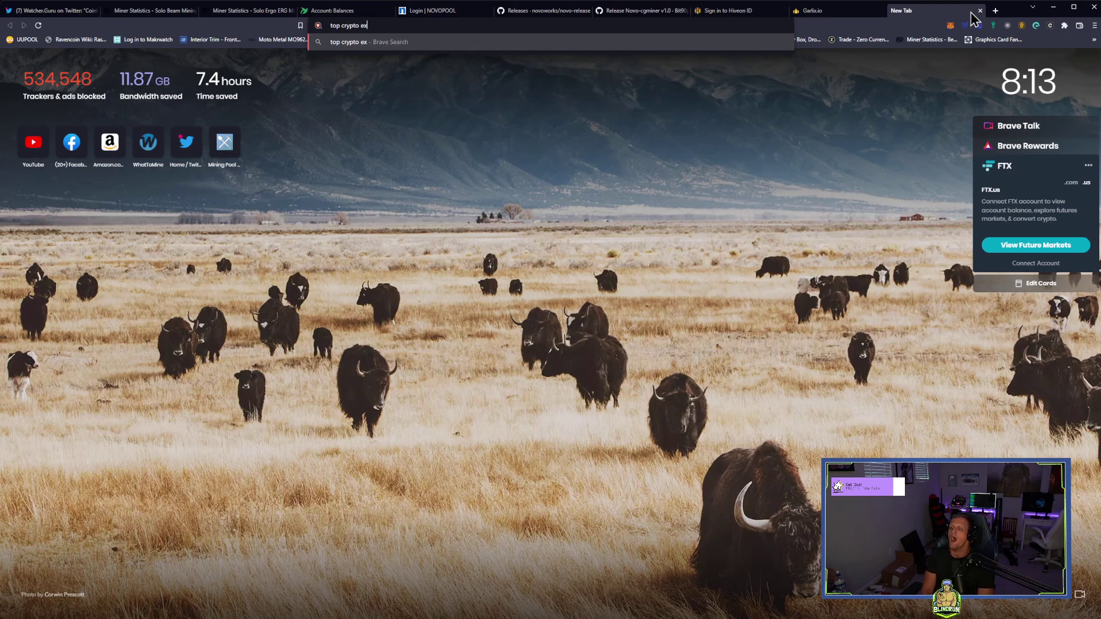
text(changes)
key(Return)
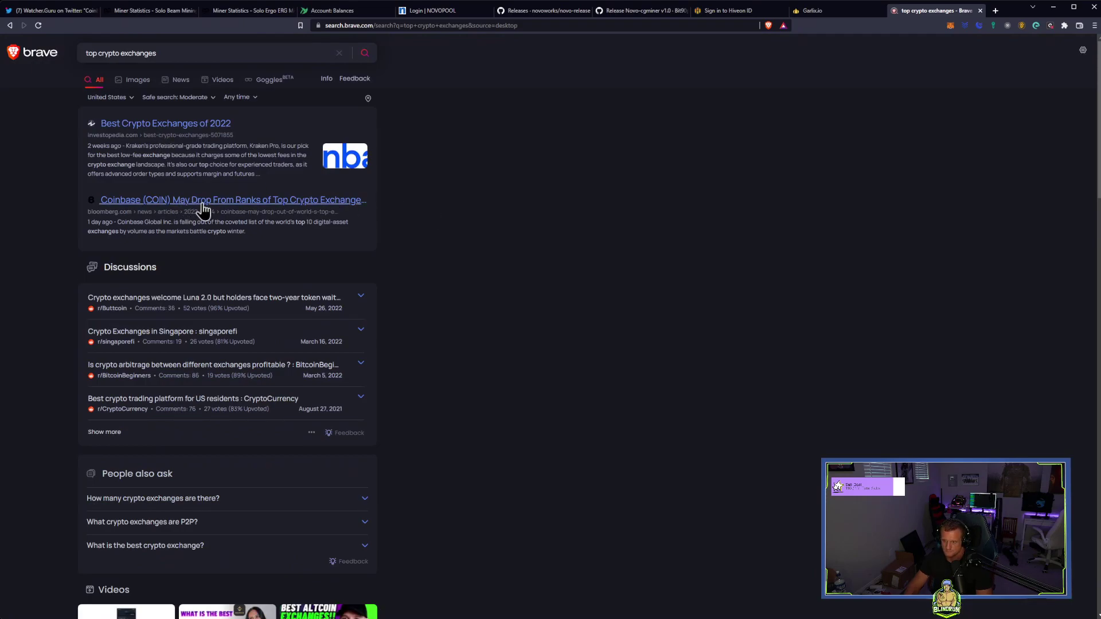
- Visit the Bloomberg Coinbase article, then return to the search results
click(200, 207)
scroll(283, 232, down, 3)
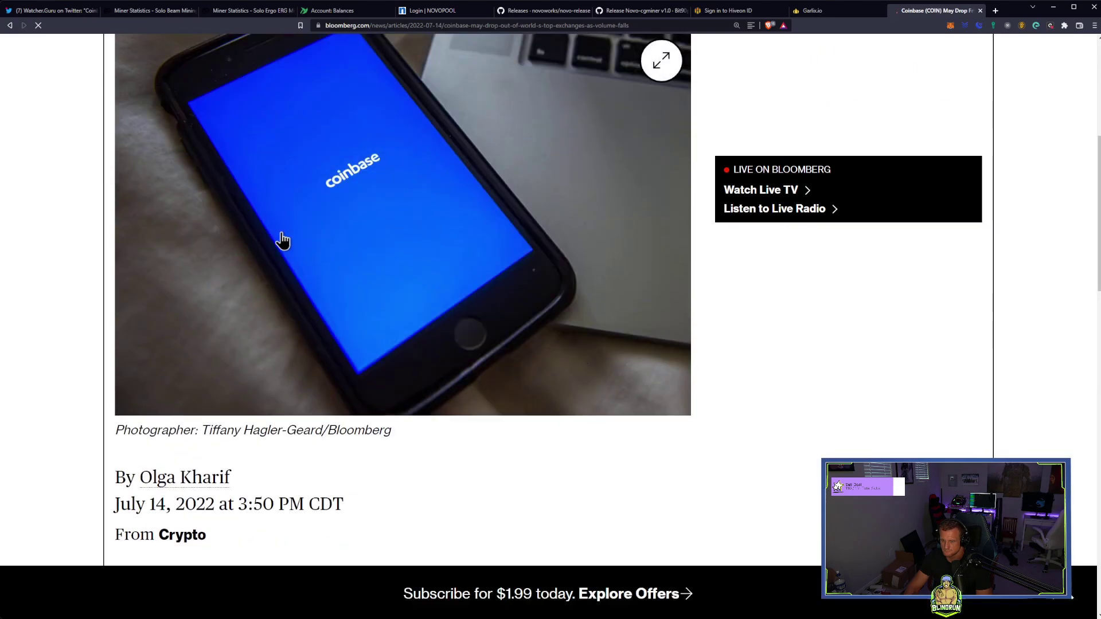
scroll(283, 233, down, 4)
scroll(283, 233, down, 5)
key(alt+Left)
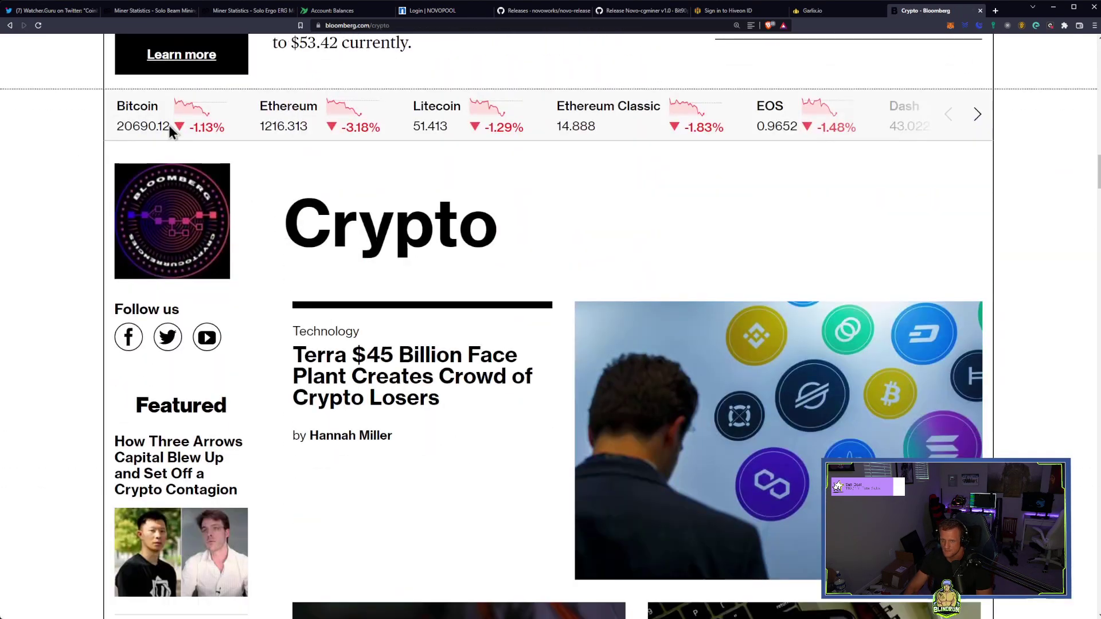
click(8, 25)
scroll(255, 239, down, 4)
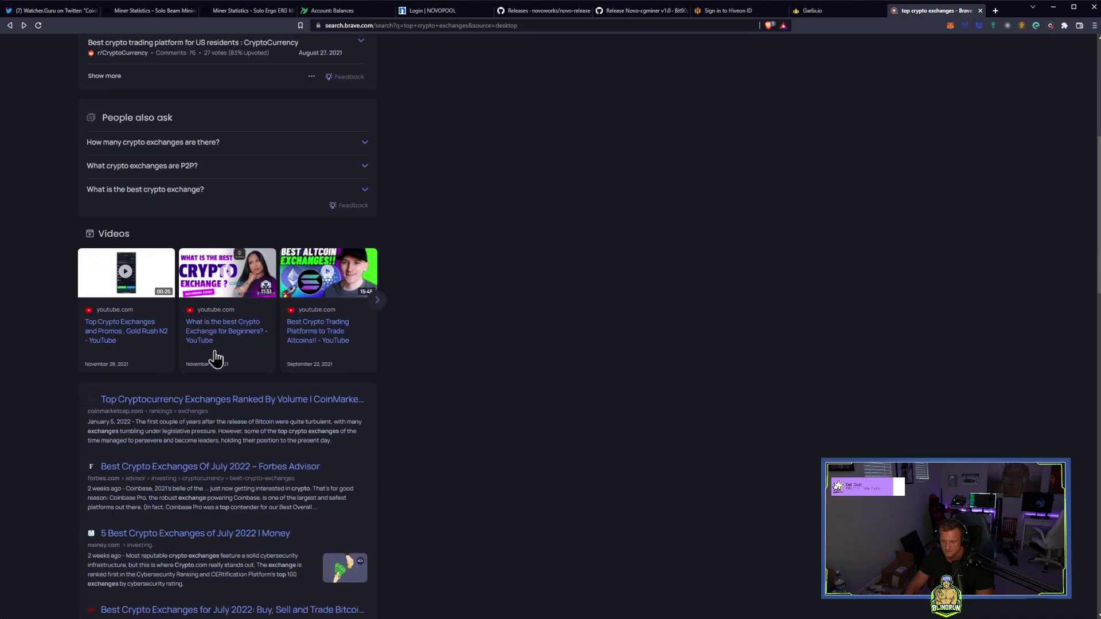
- Load CoinMarketCap's Top Cryptocurrency Spot Exchanges ranking with Binance, FTX and Coinbase leading
click(259, 404)
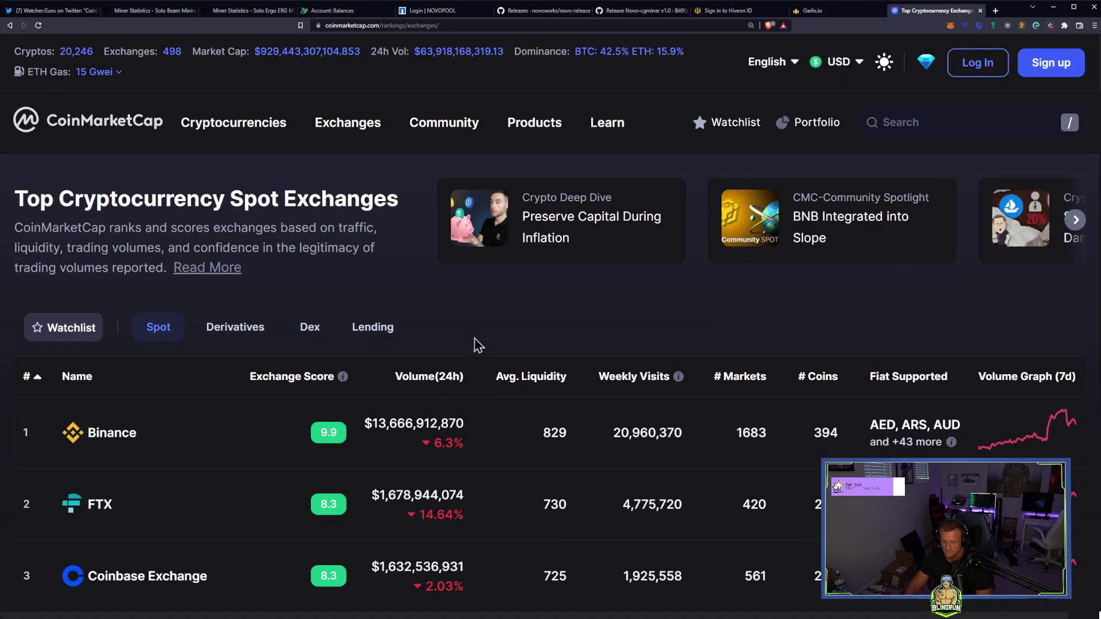
scroll(473, 337, down, 3)
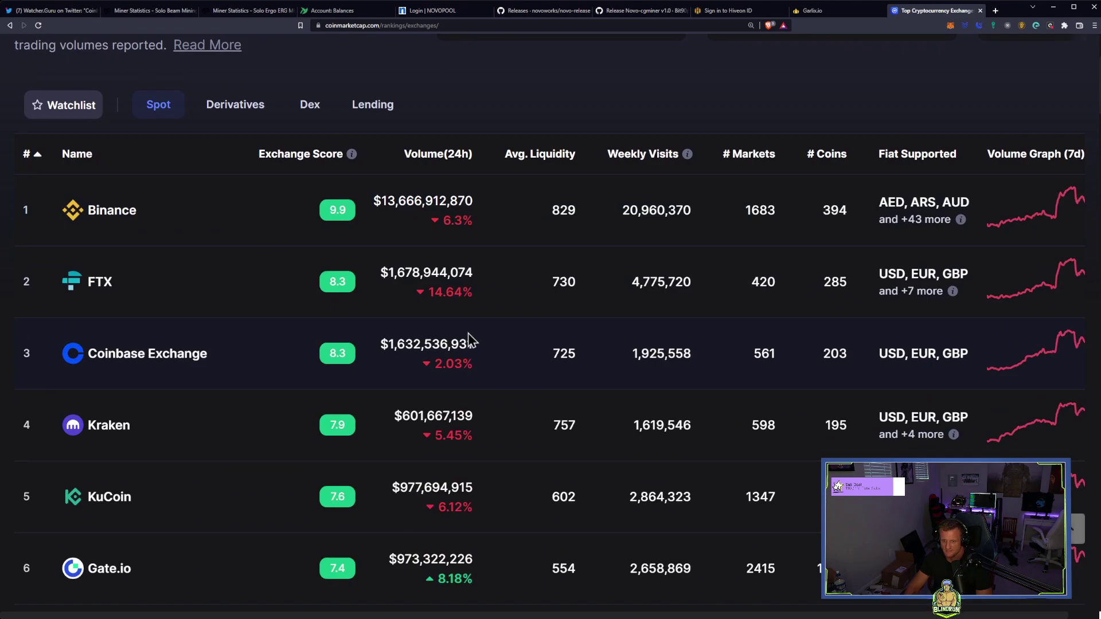
scroll(467, 340, down, 1)
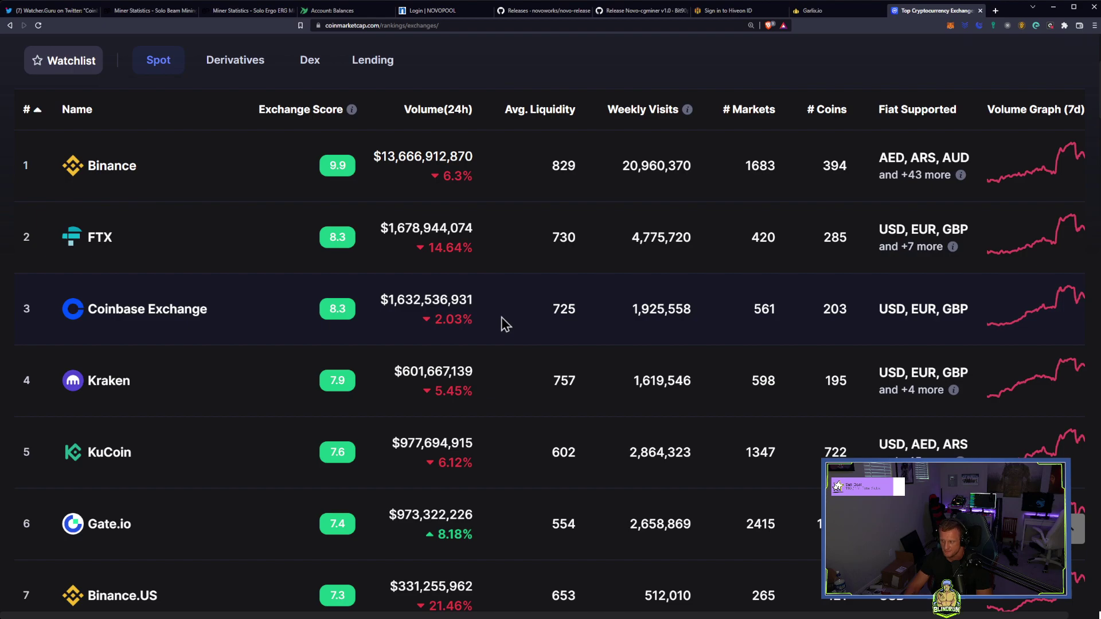
scroll(494, 320, down, 1)
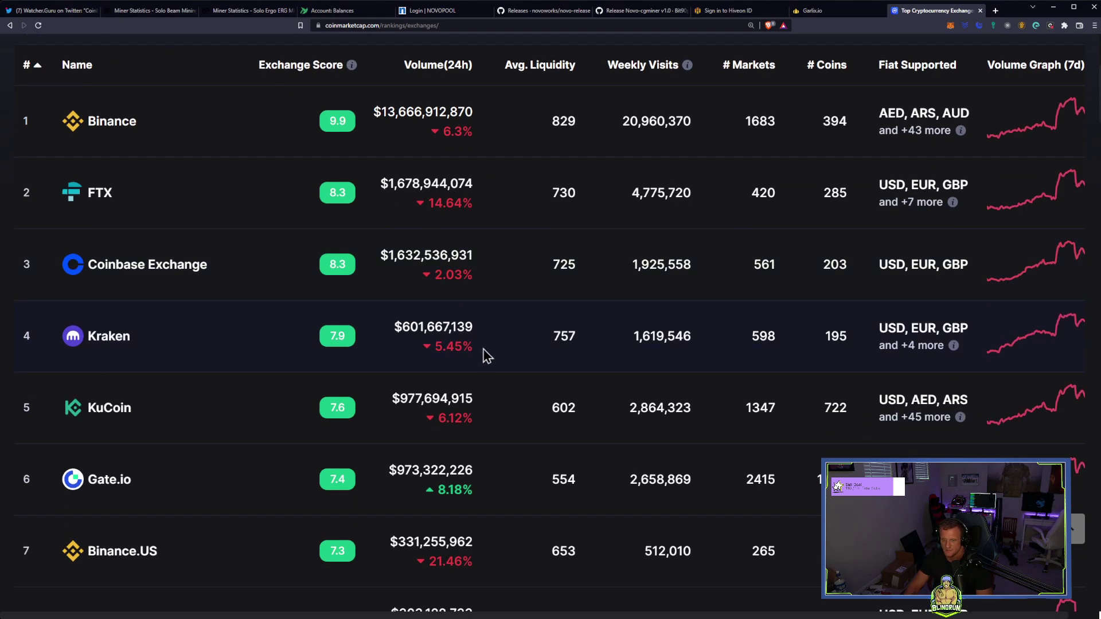
scroll(487, 411, down, 2)
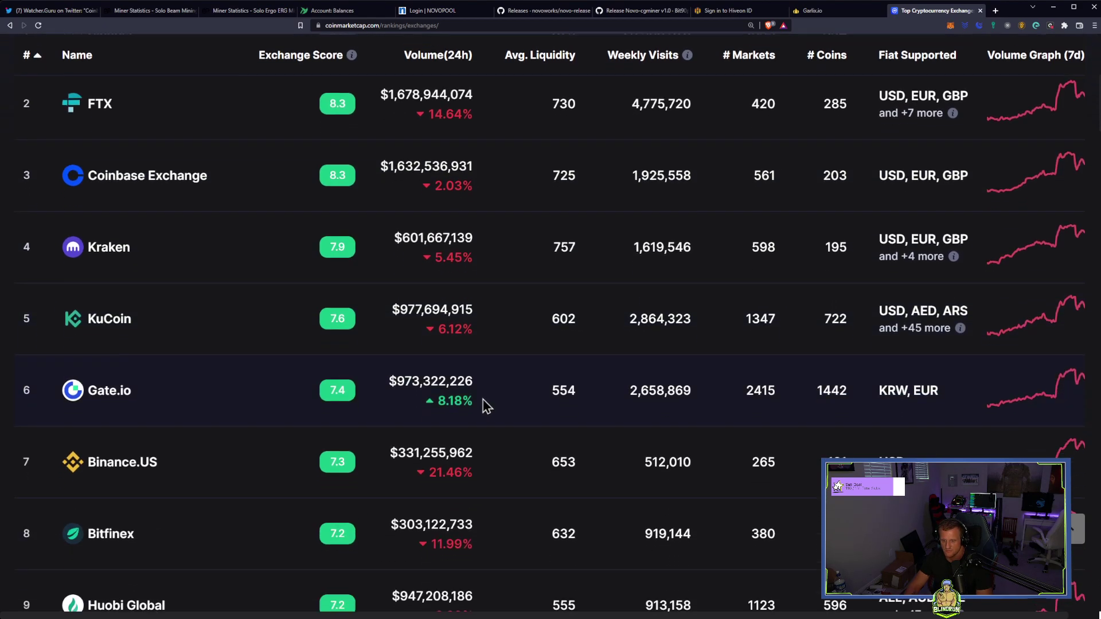
scroll(467, 356, up, 5)
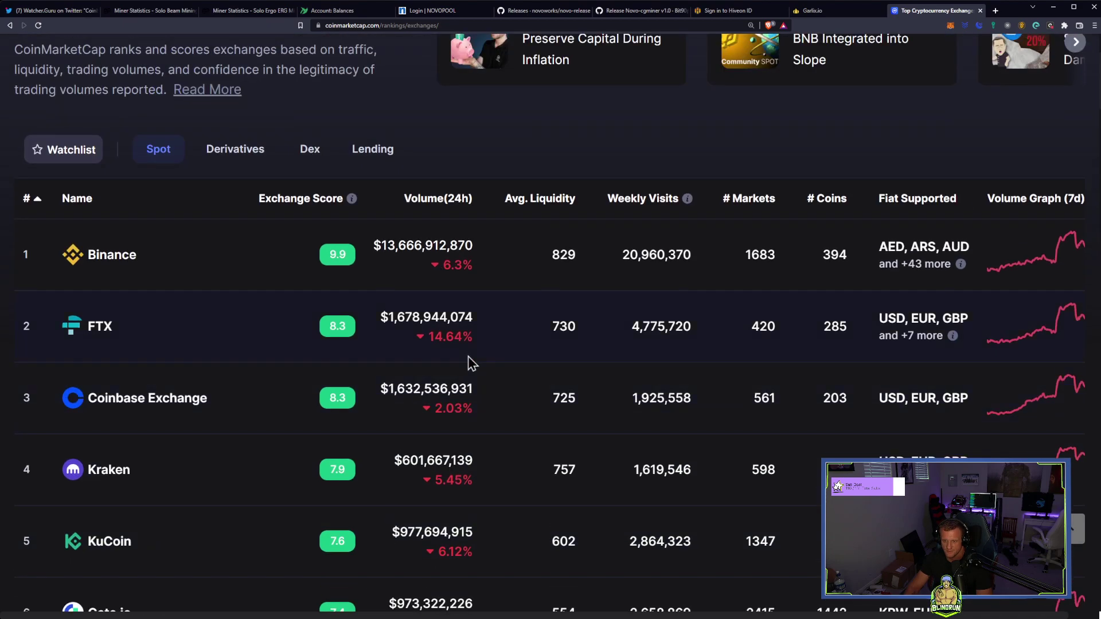
scroll(467, 366, down, 5)
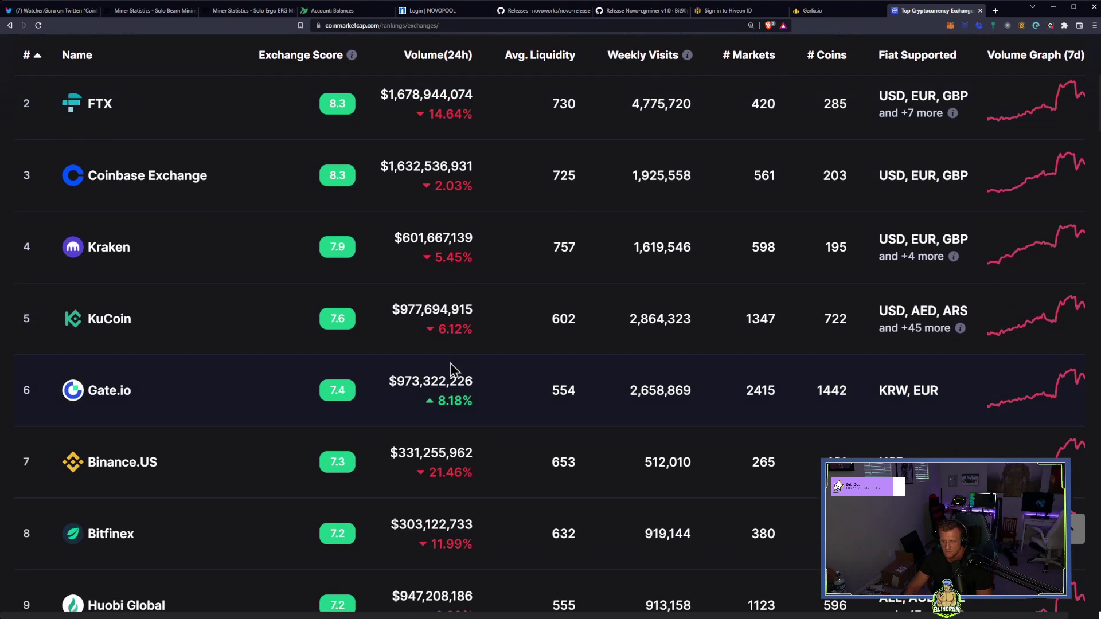
scroll(449, 366, down, 1)
scroll(449, 360, down, 2)
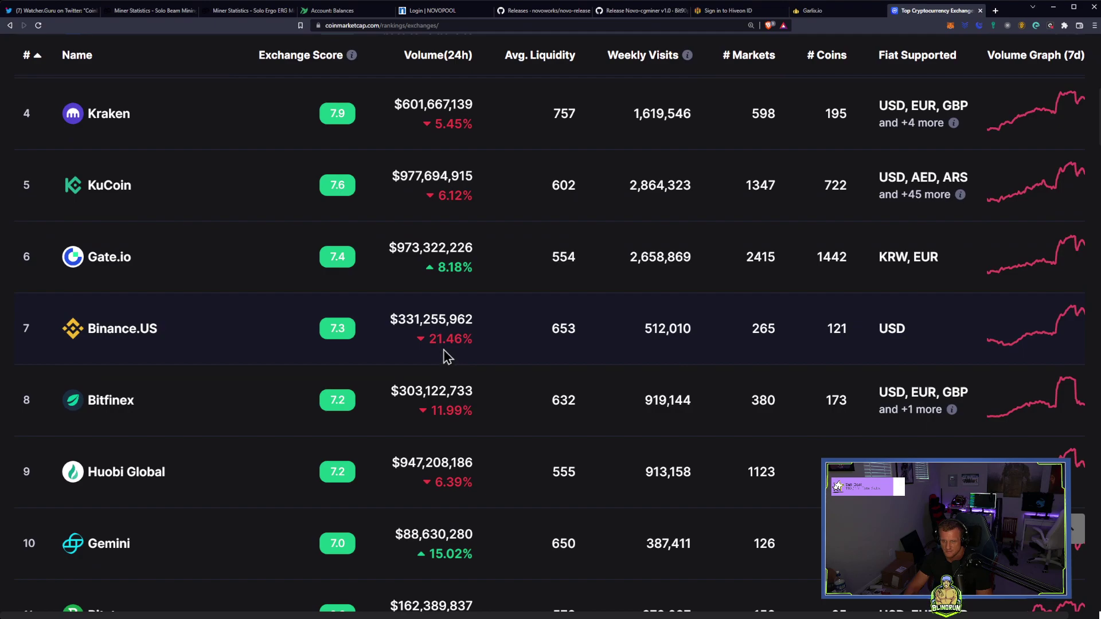
scroll(441, 349, down, 1)
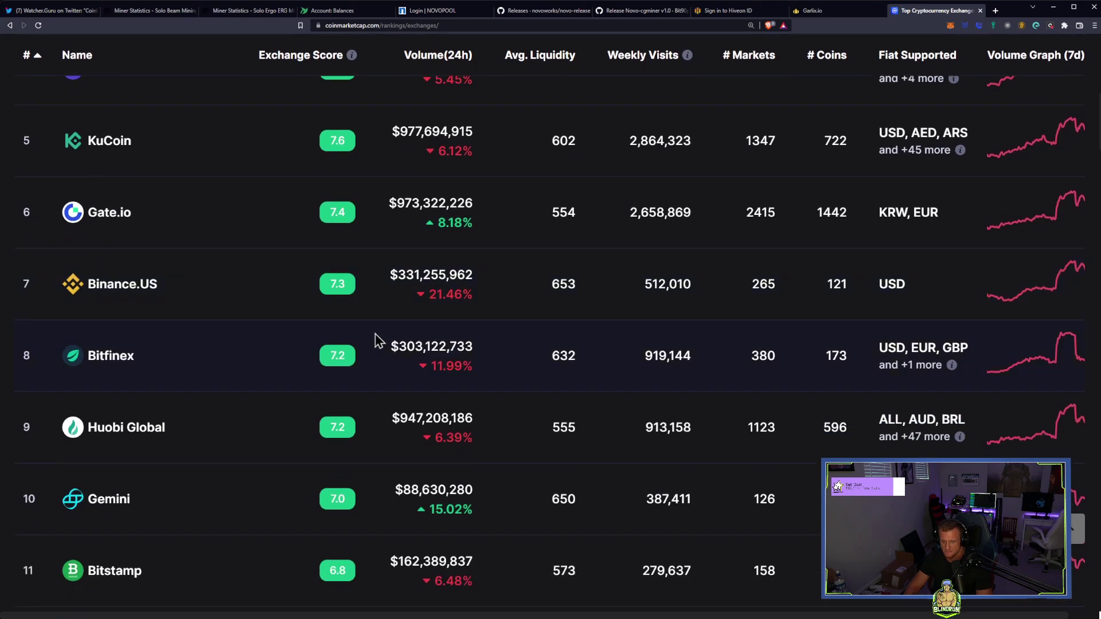
scroll(203, 320, down, 1)
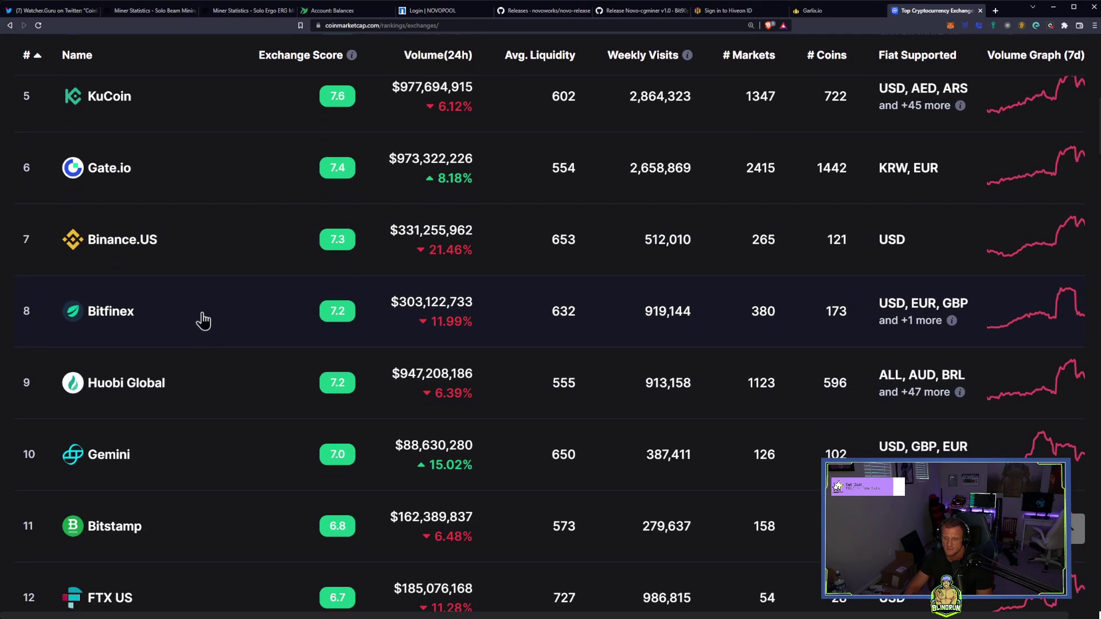
scroll(190, 324, down, 1)
scroll(188, 328, down, 1)
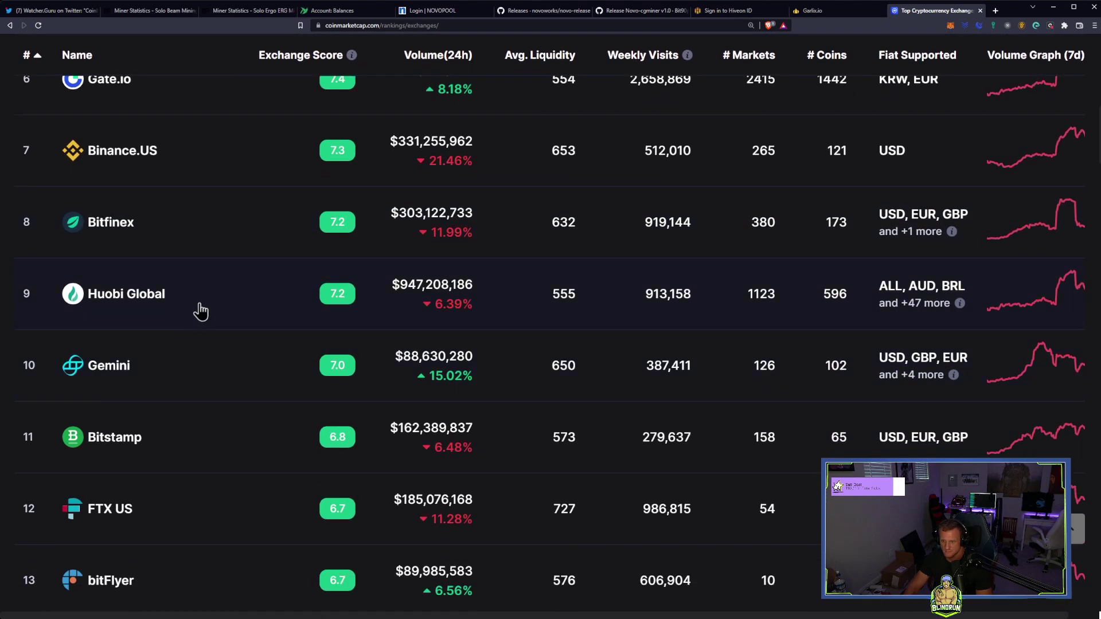
scroll(200, 311, down, 1)
scroll(191, 329, down, 2)
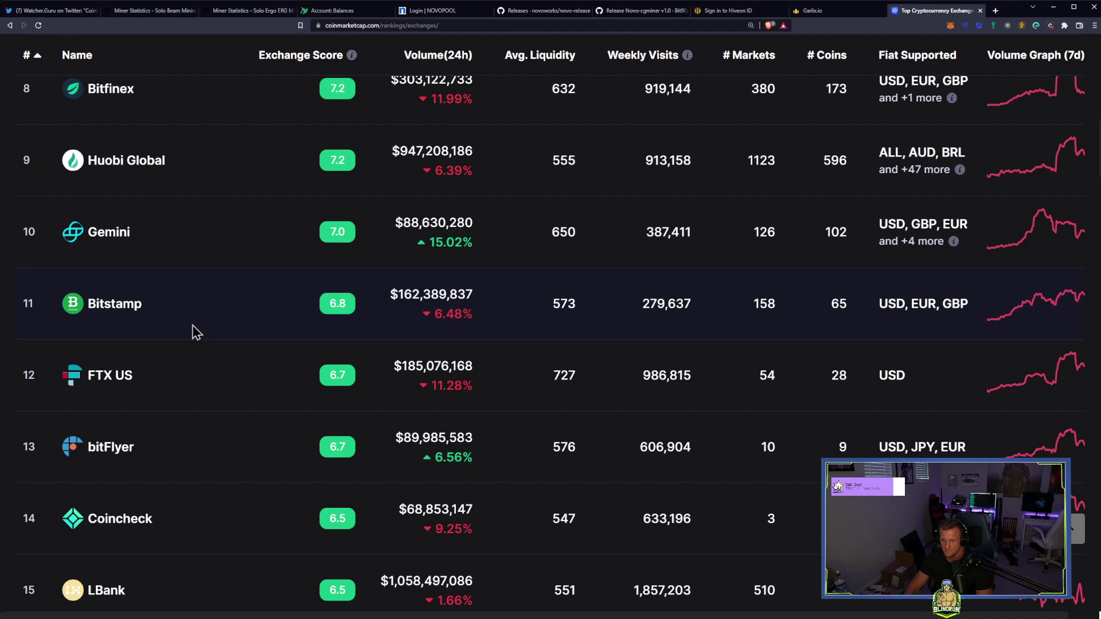
scroll(191, 331, down, 1)
scroll(183, 317, down, 1)
scroll(184, 315, down, 1)
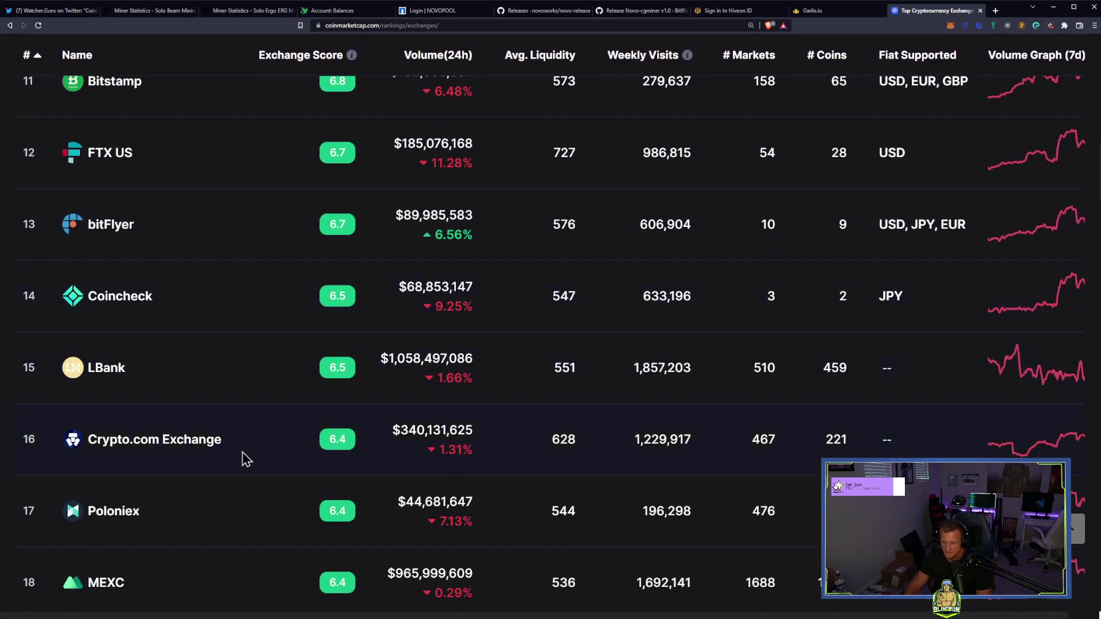
scroll(252, 453, up, 1)
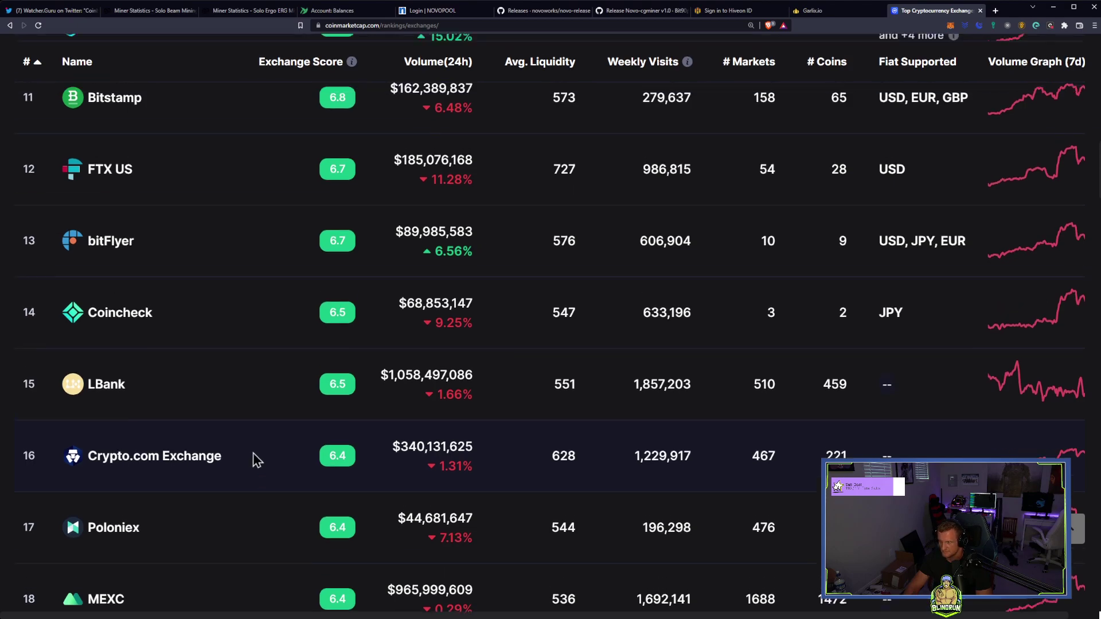
scroll(253, 453, up, 4)
scroll(253, 453, up, 3)
scroll(253, 453, up, 4)
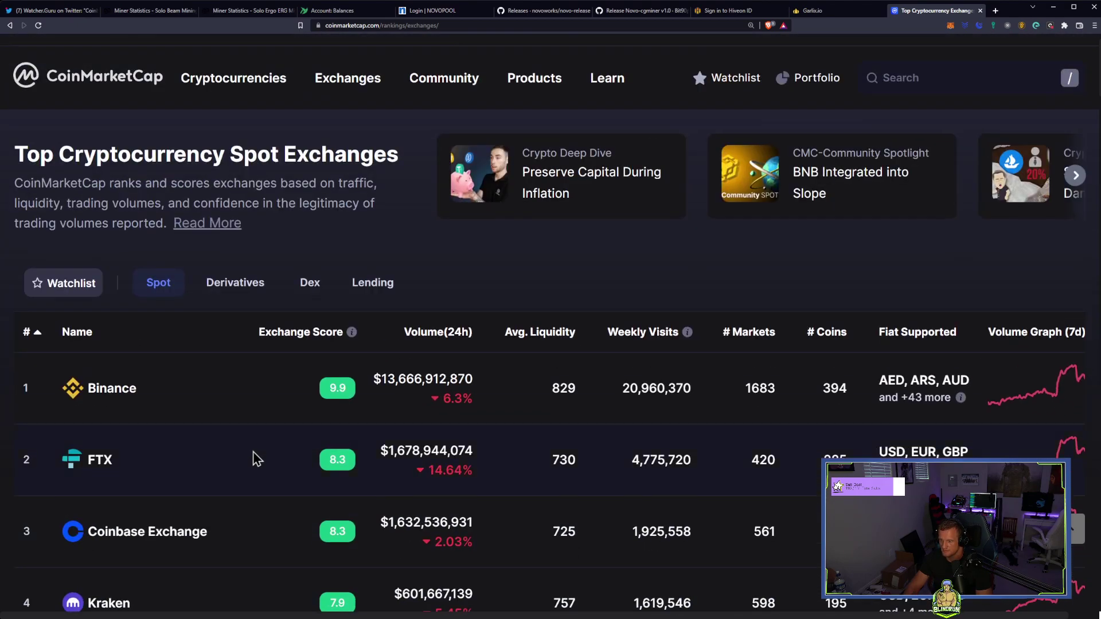
scroll(251, 457, down, 4)
scroll(252, 457, down, 4)
scroll(251, 458, down, 2)
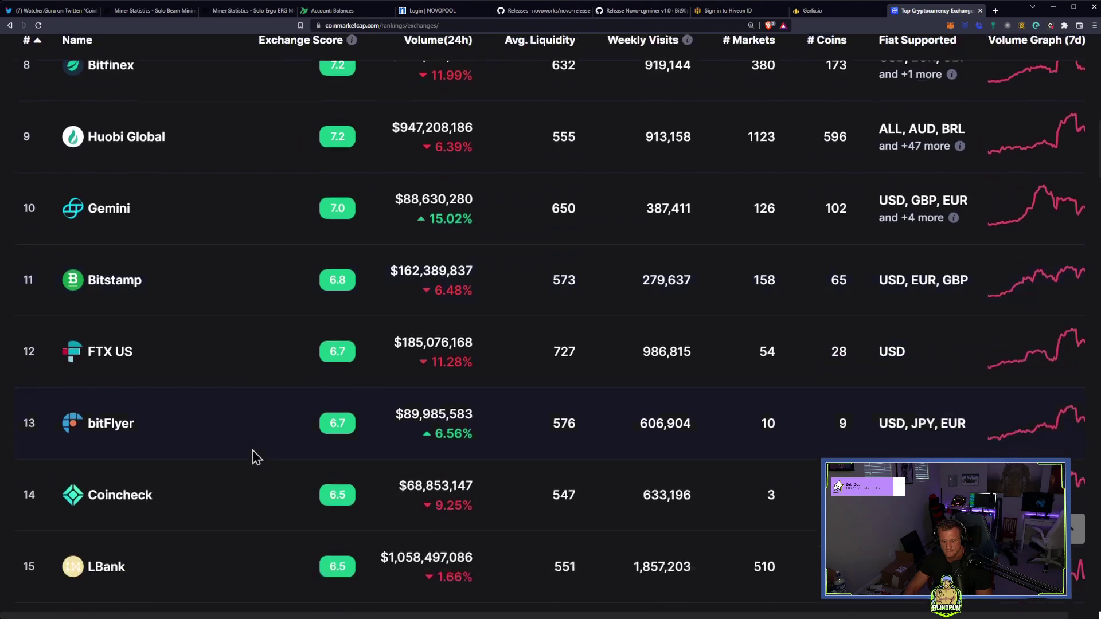
scroll(252, 450, down, 2)
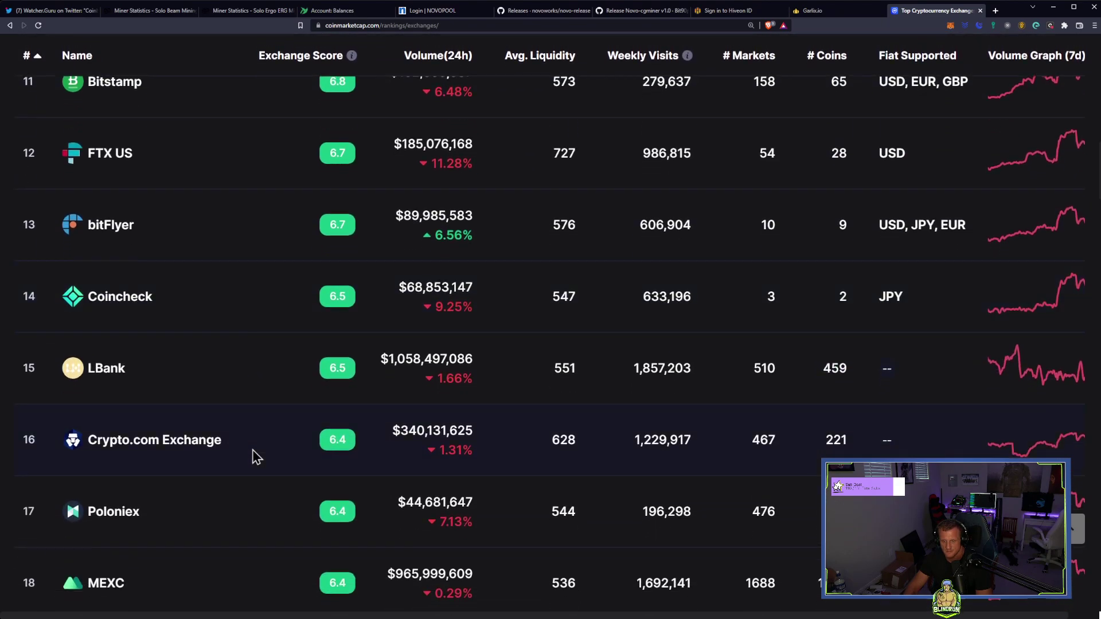
scroll(251, 450, up, 3)
scroll(253, 450, up, 1)
scroll(254, 452, up, 1)
scroll(253, 450, up, 3)
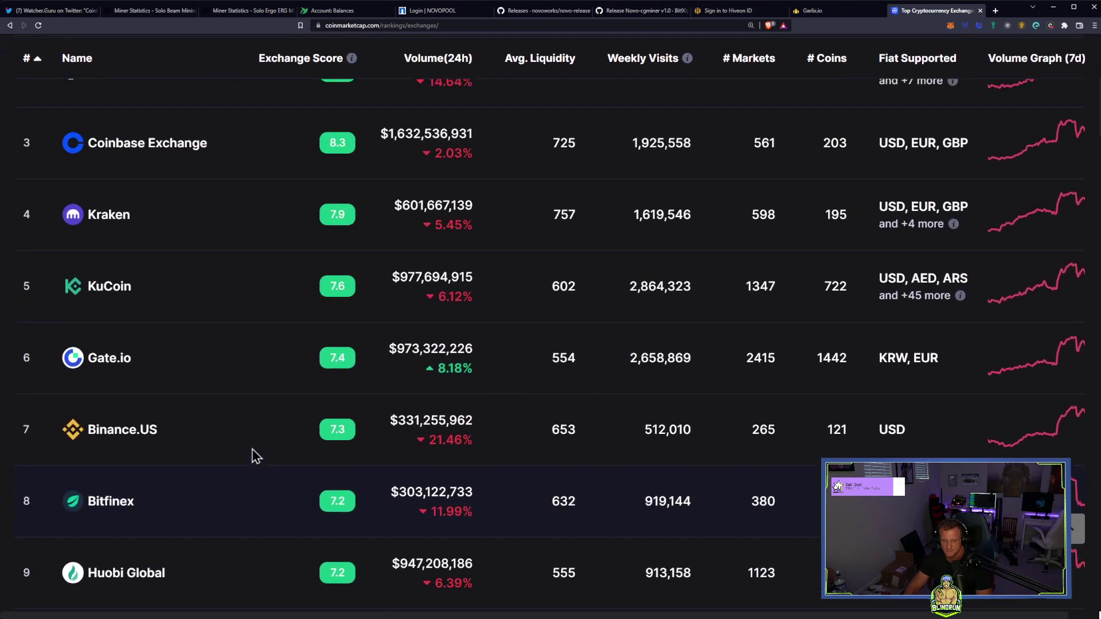
scroll(253, 450, up, 1)
scroll(252, 456, up, 4)
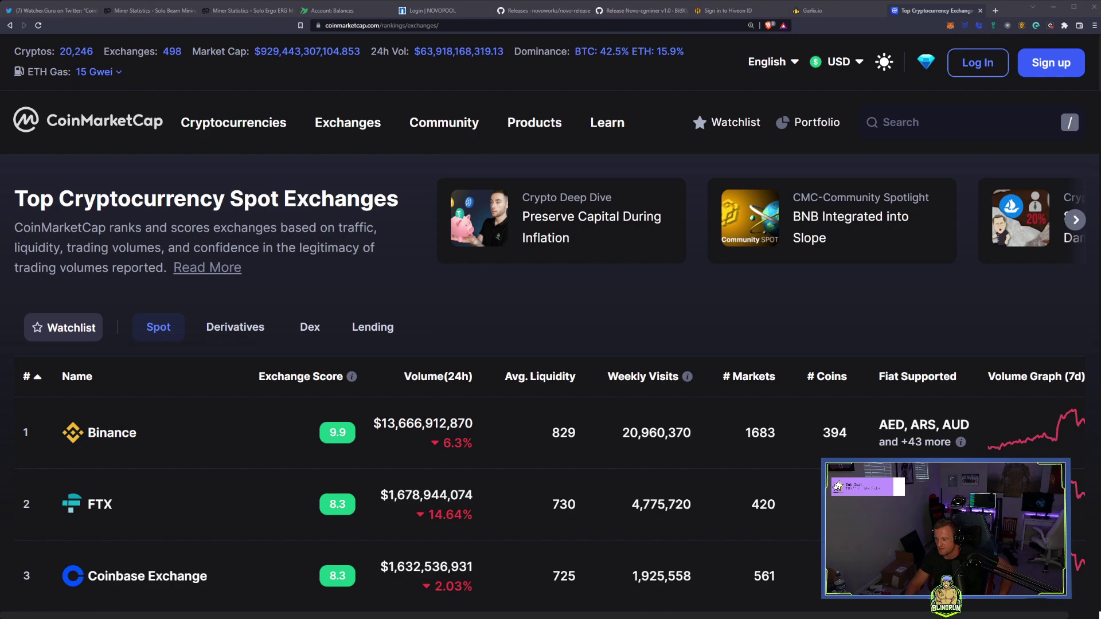
scroll(531, 347, down, 3)
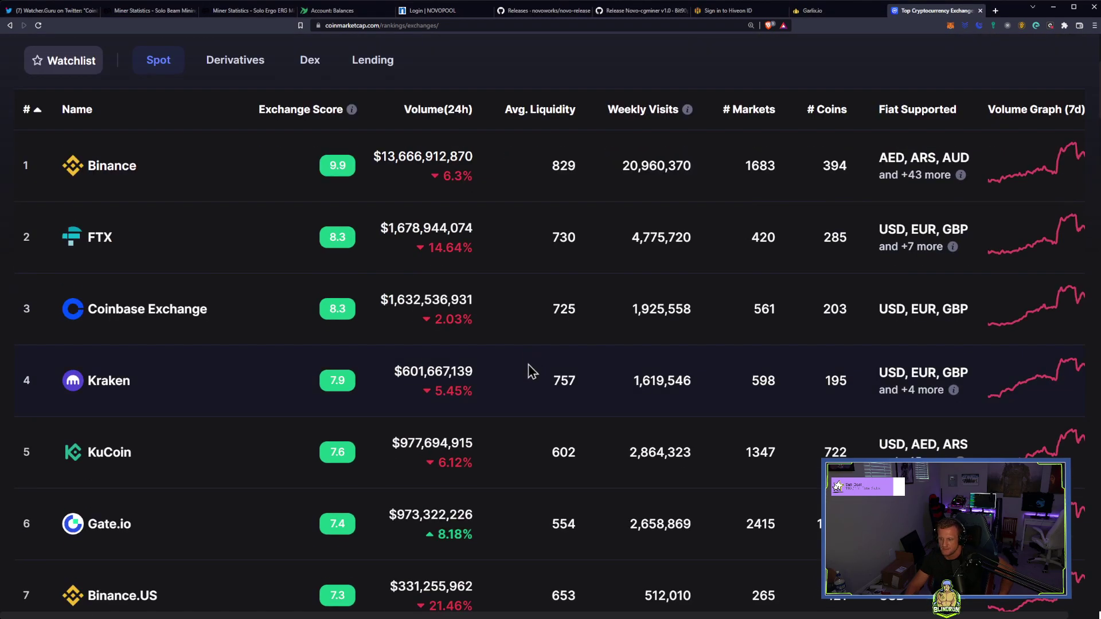
scroll(528, 369, up, 3)
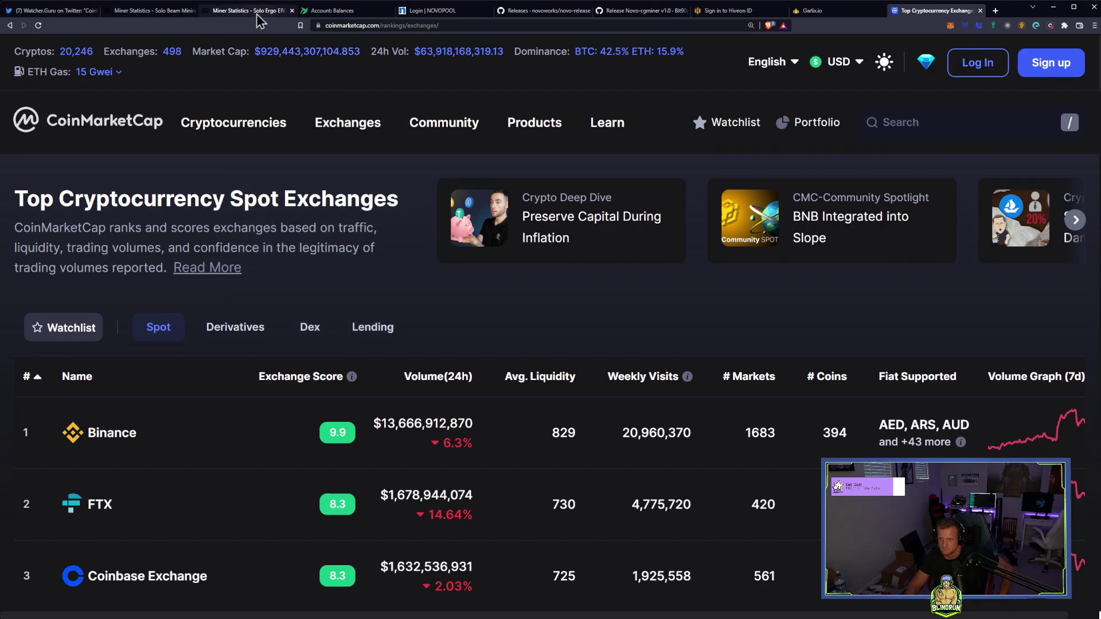
mouse_move(444, 122)
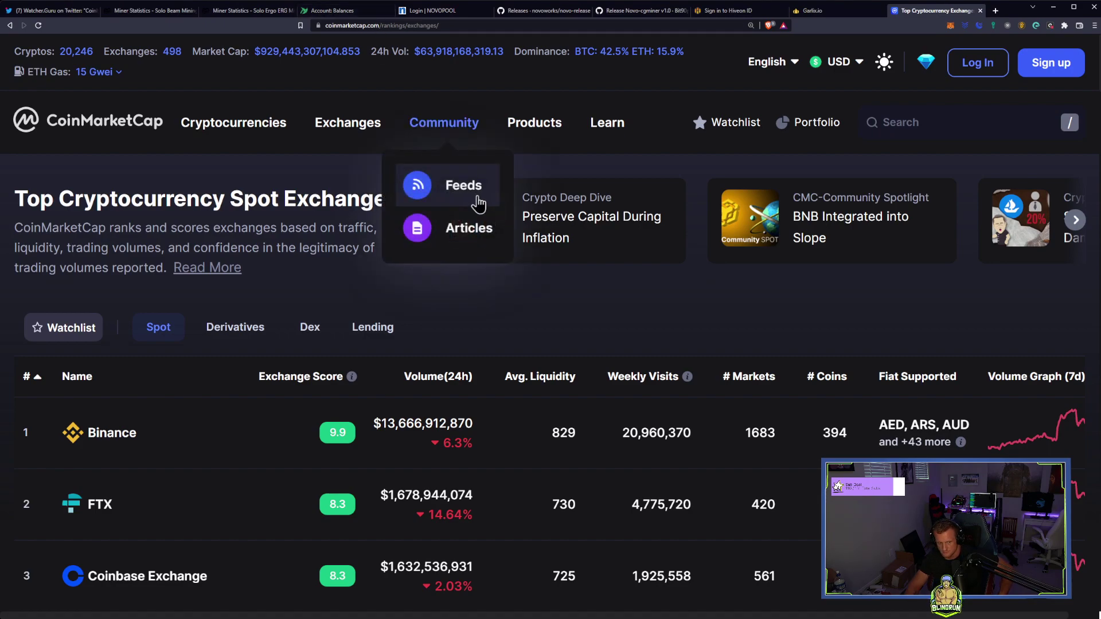
scroll(477, 203, down, 1)
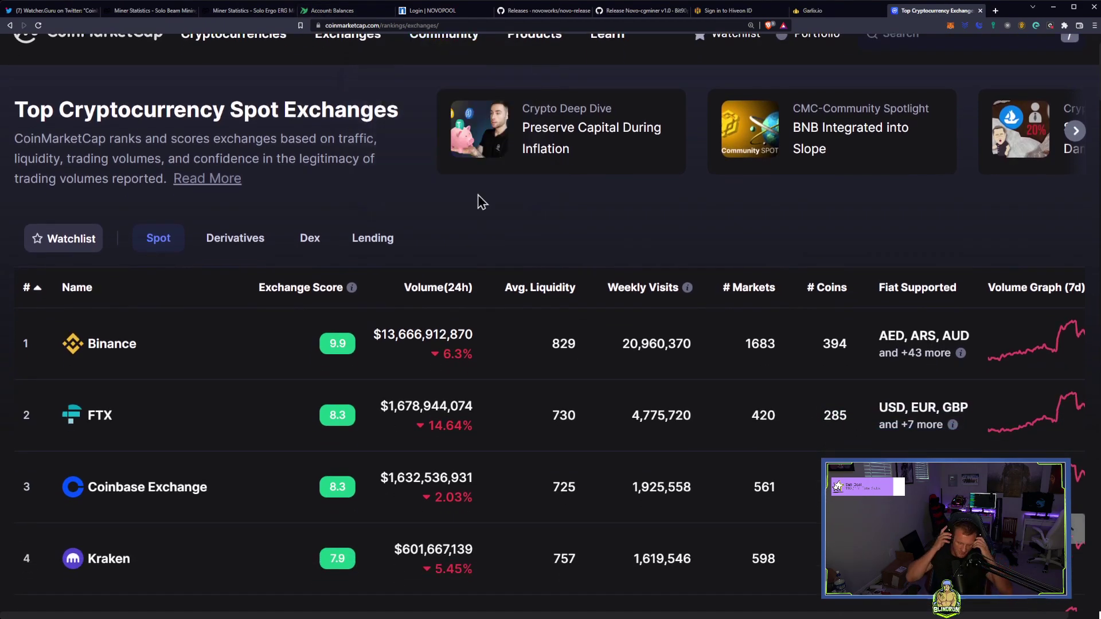